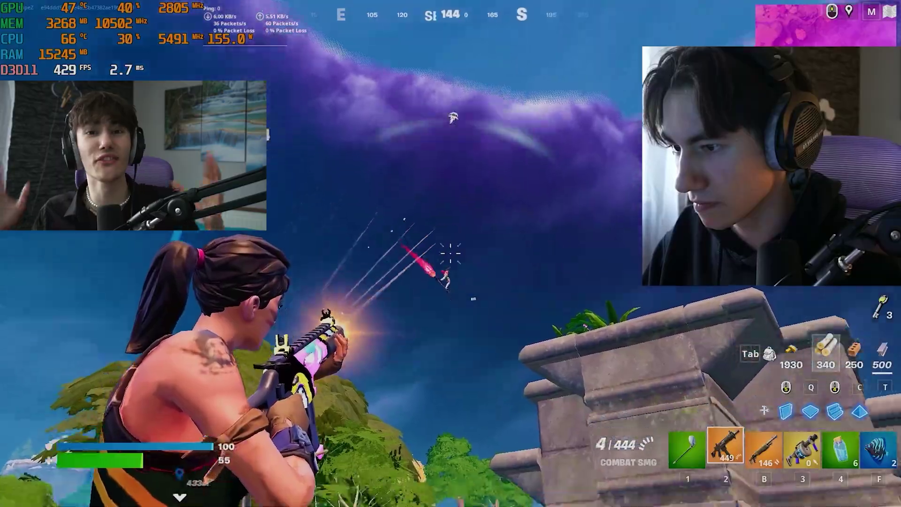
Swap between the pump shotgun and Combat SMG in Fortnite and eliminate the enemy.
{"action": "key", "text": "b"}
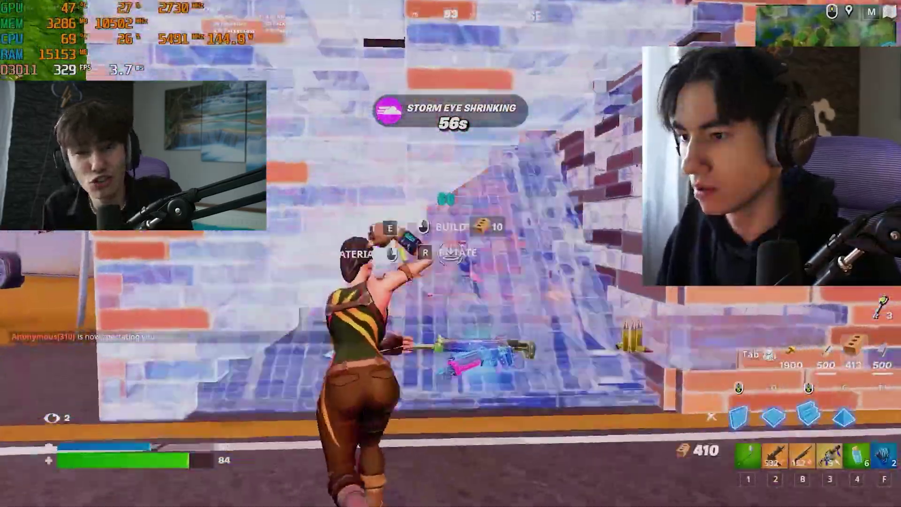
{"action": "key", "text": "b"}
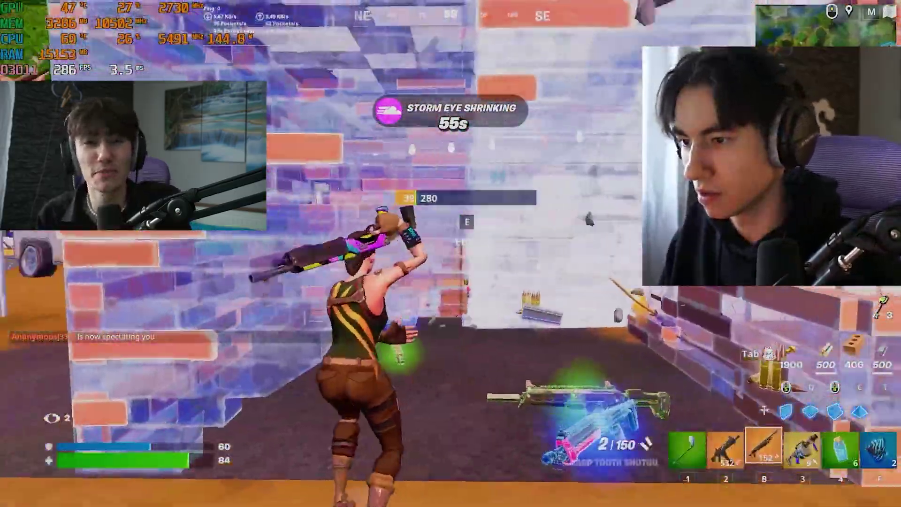
{"action": "key", "text": "2"}
{"action": "left_click", "coordinate": [451, 254]}
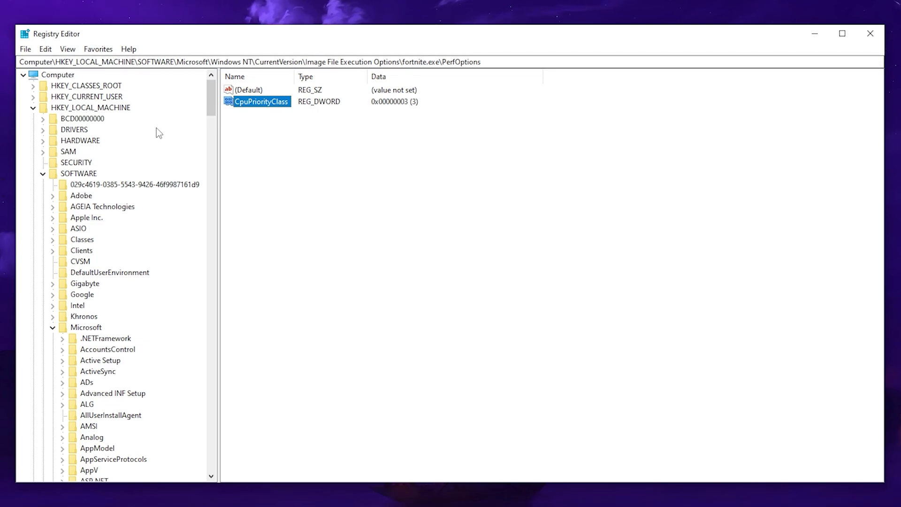
Return to HKEY_LOCAL_MACHINE, then relaunch Registry Editor as administrator from Windows search ('registr').
{"action": "left_click", "coordinate": [68, 108]}
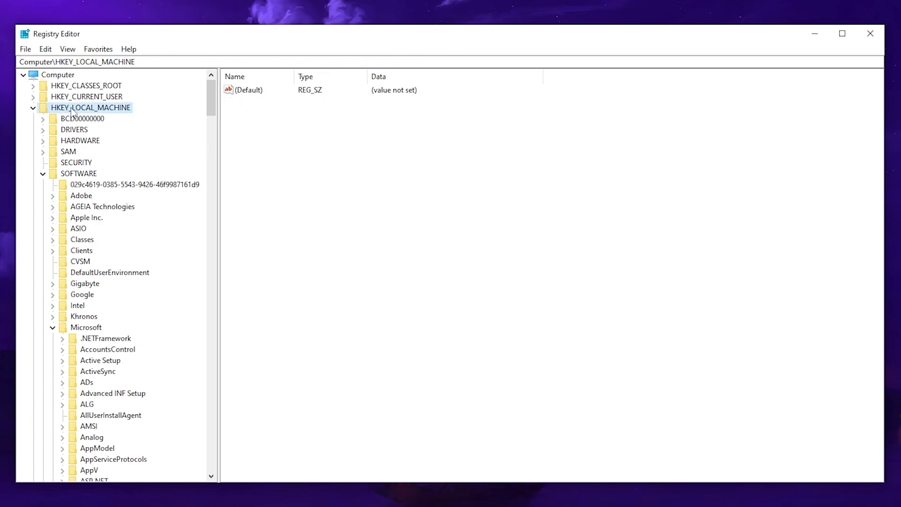
{"action": "key", "text": "super"}
{"action": "type", "text": "registry"}
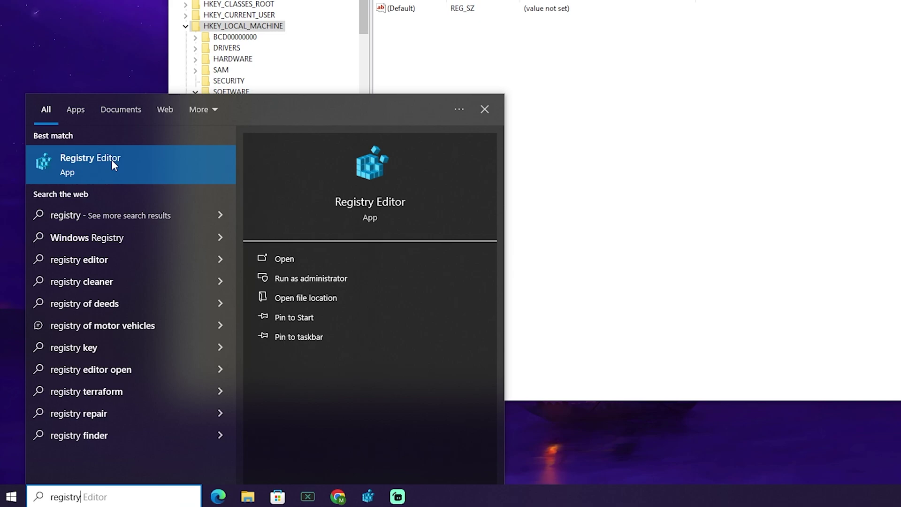
{"action": "right_click", "coordinate": [111, 159]}
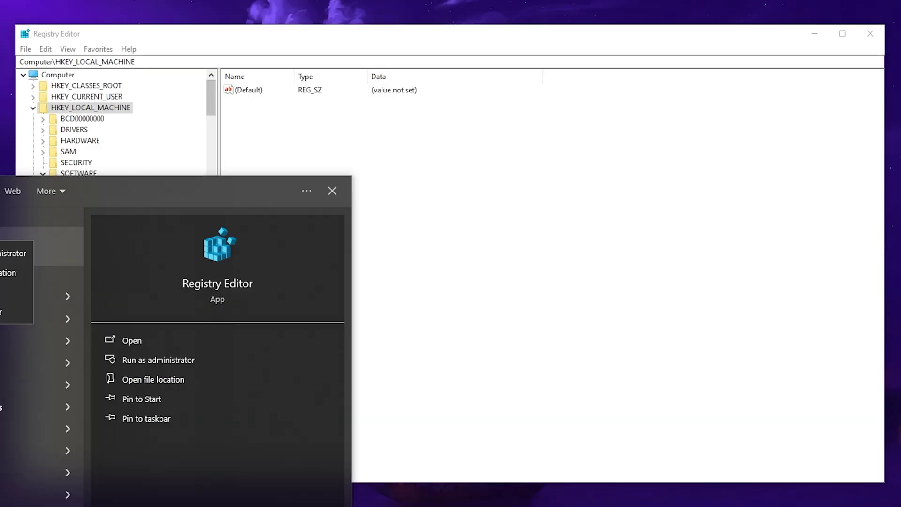
{"action": "left_click", "coordinate": [19, 253]}
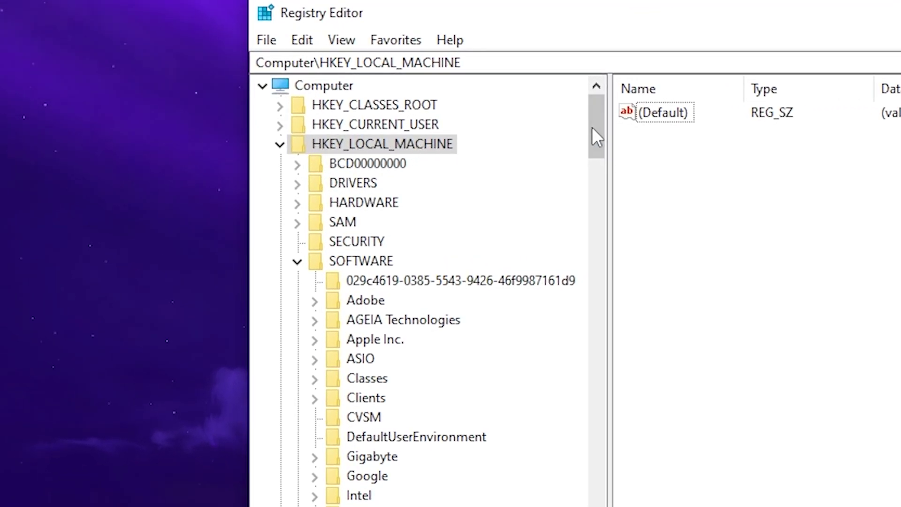
Expand HKEY_LOCAL_MACHINE > SOFTWARE > Microsoft > Windows NT in the registry tree.
{"action": "left_click_drag", "start_coordinate": [595, 135], "coordinate": [594, 142]}
{"action": "left_click", "coordinate": [349, 182]}
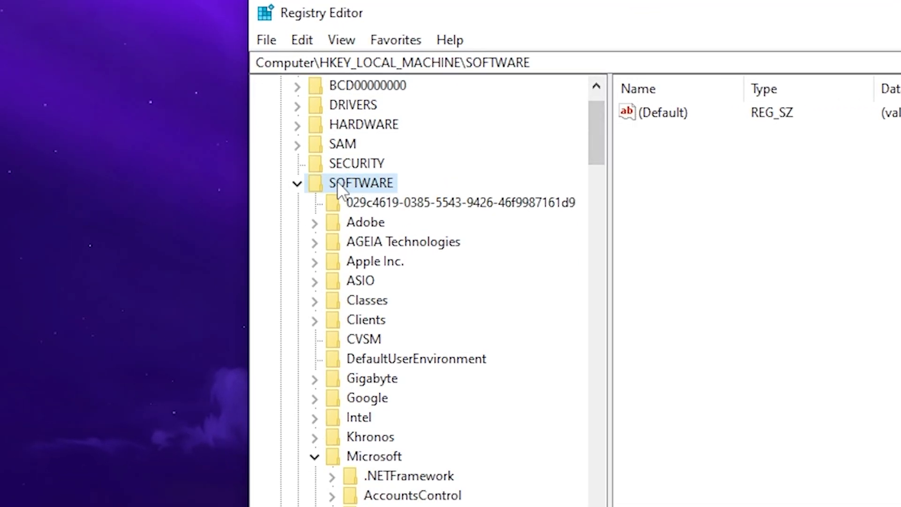
{"action": "scroll", "coordinate": [298, 403], "scroll_direction": "down", "scroll_amount": 1}
{"action": "left_click", "coordinate": [374, 399]}
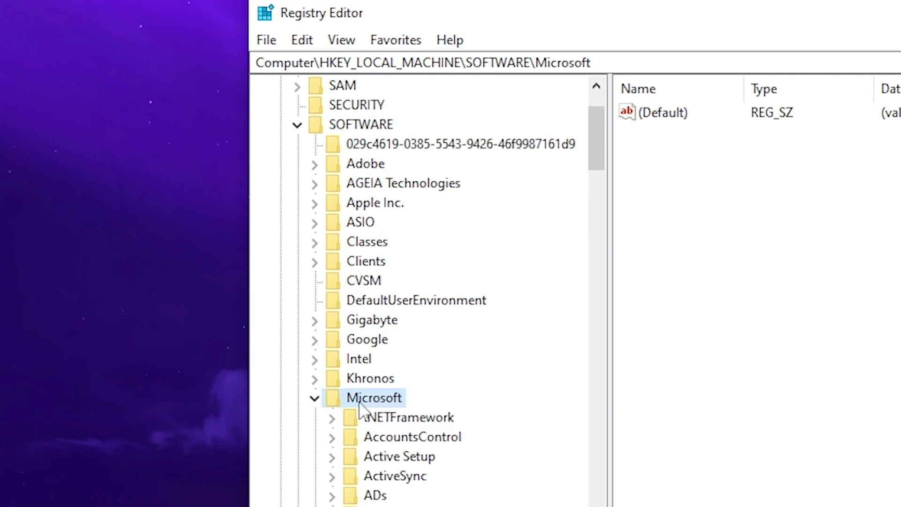
{"action": "scroll", "coordinate": [476, 364], "scroll_direction": "down", "scroll_amount": 20}
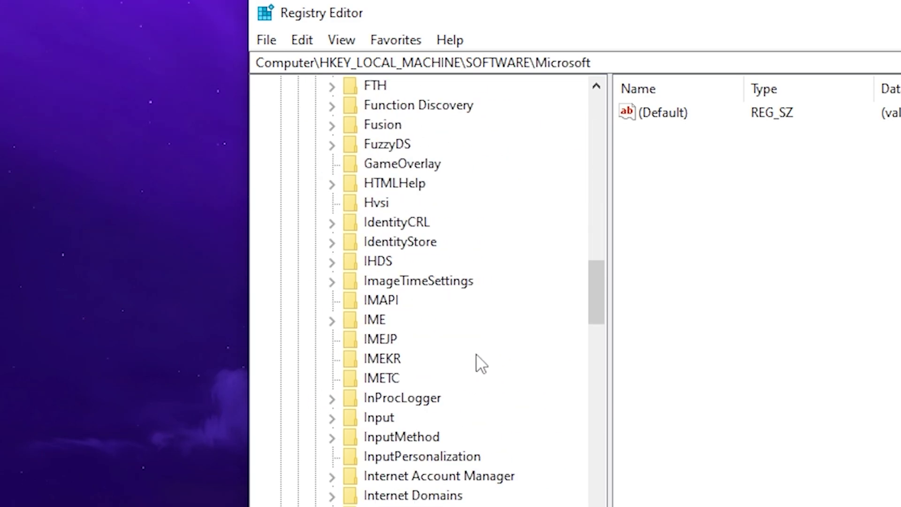
{"action": "scroll", "coordinate": [476, 364], "scroll_direction": "down", "scroll_amount": 20}
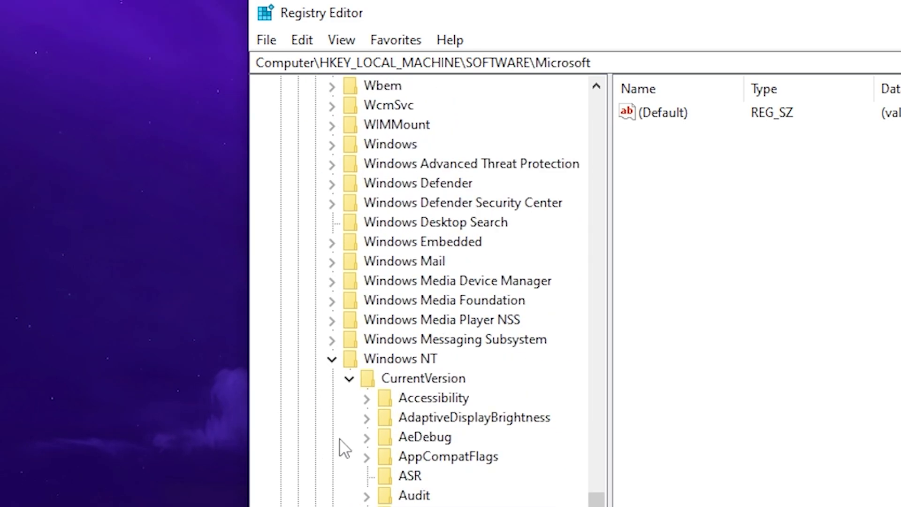
{"action": "left_click", "coordinate": [399, 359]}
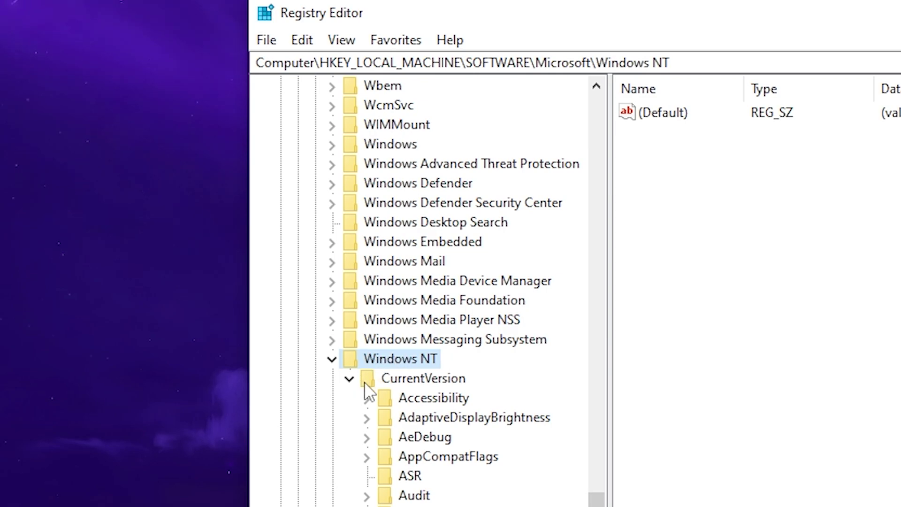
Open CurrentVersion > Image File Execution Options and bring up its New > Key menu.
{"action": "left_click", "coordinate": [388, 385]}
{"action": "scroll", "coordinate": [392, 394], "scroll_direction": "down", "scroll_amount": 9}
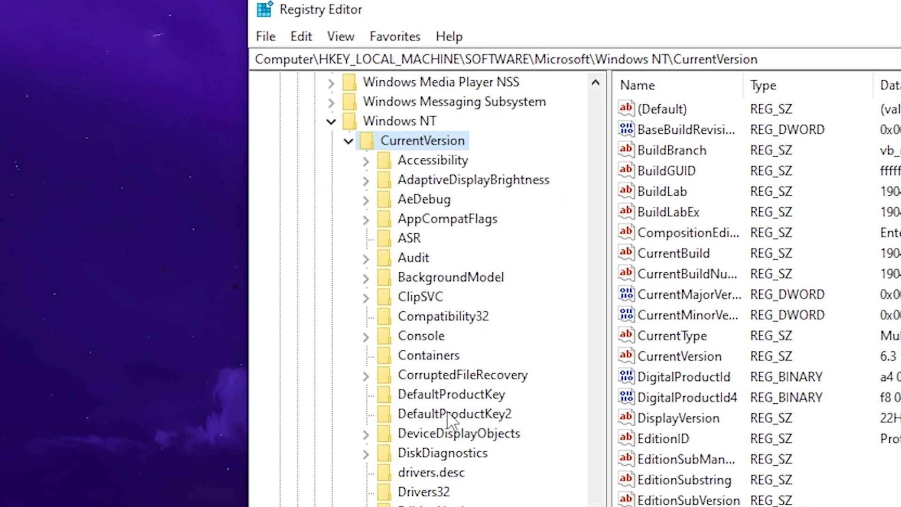
{"action": "left_click", "coordinate": [444, 397]}
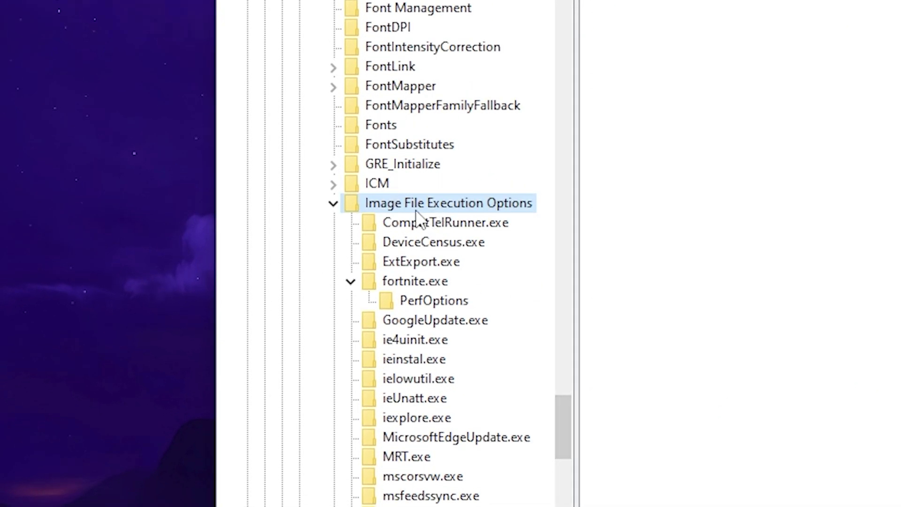
{"action": "right_click", "coordinate": [396, 205]}
{"action": "mouse_move", "coordinate": [414, 245]}
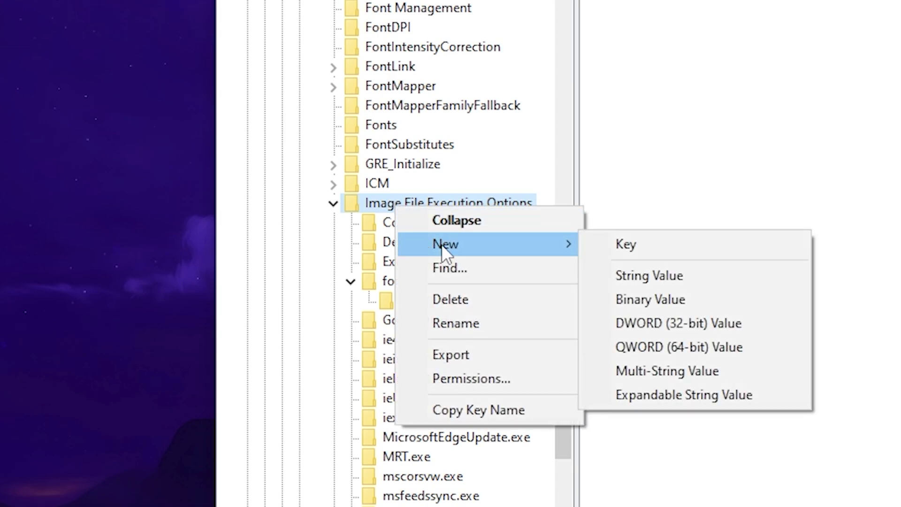
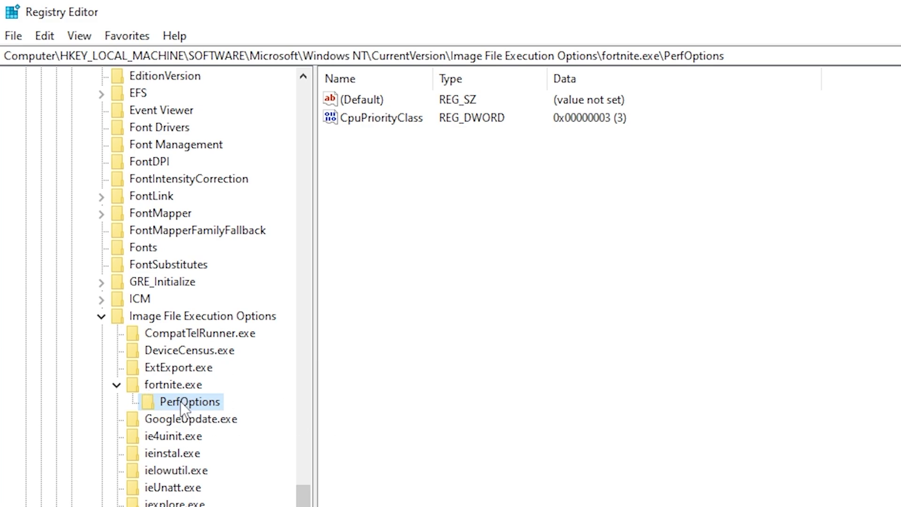
Check fortnite.exe's PerfOptions CpuPriorityClass value and keep it at 3.
{"action": "right_click", "coordinate": [405, 160]}
{"action": "mouse_move", "coordinate": [446, 169]}
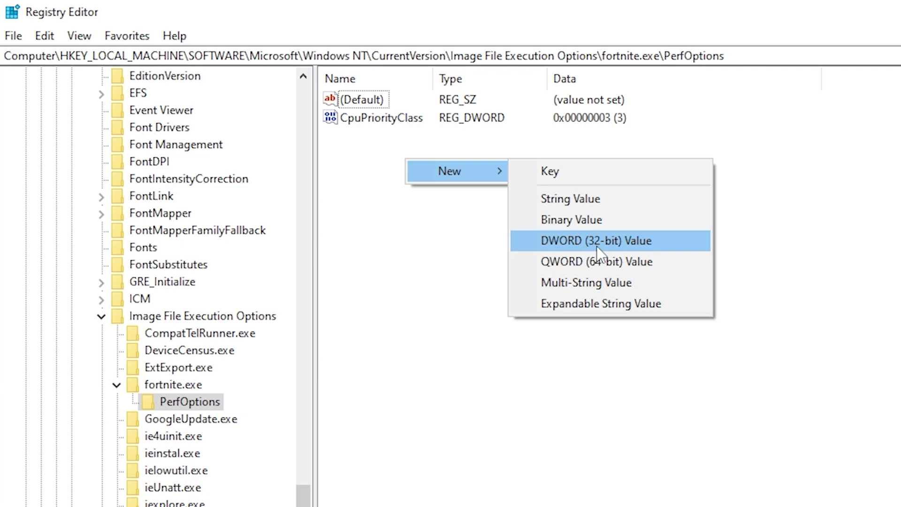
{"action": "left_click", "coordinate": [371, 121]}
{"action": "left_click", "coordinate": [370, 121]}
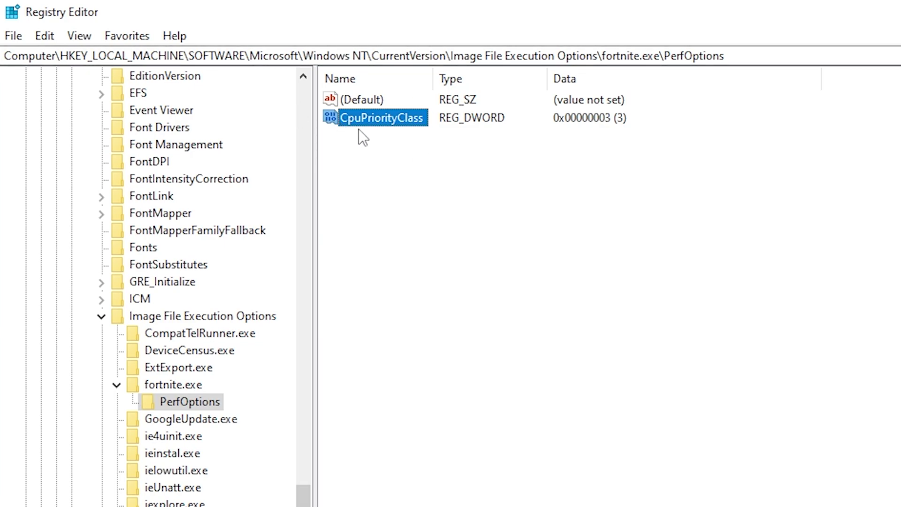
{"action": "double_click", "coordinate": [370, 120]}
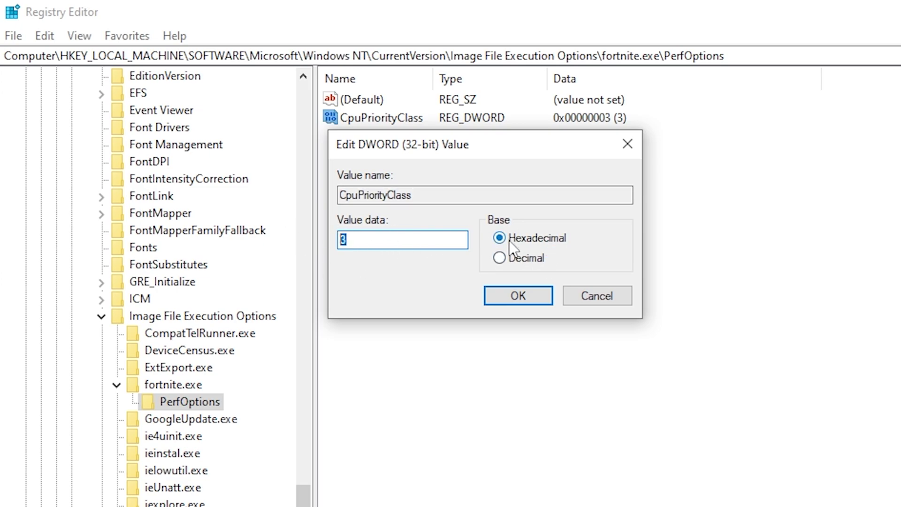
{"action": "left_click", "coordinate": [519, 295]}
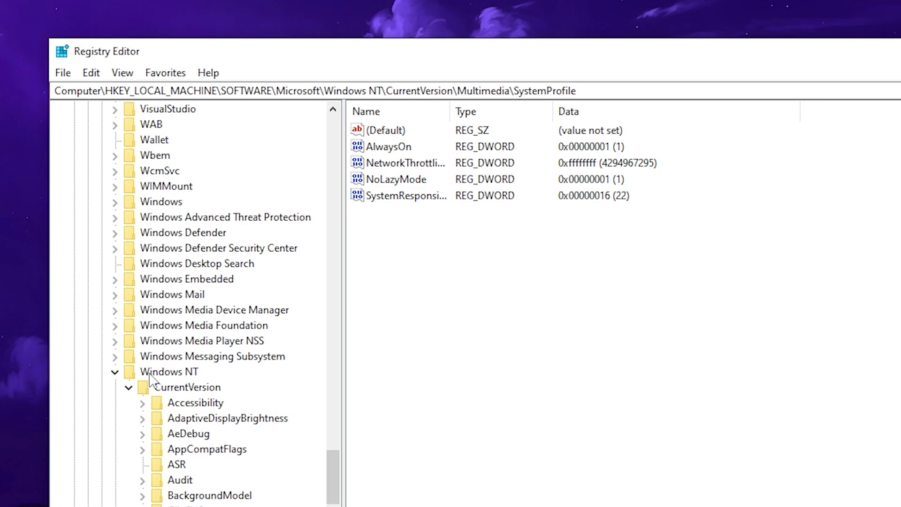
{"action": "left_click", "coordinate": [164, 375]}
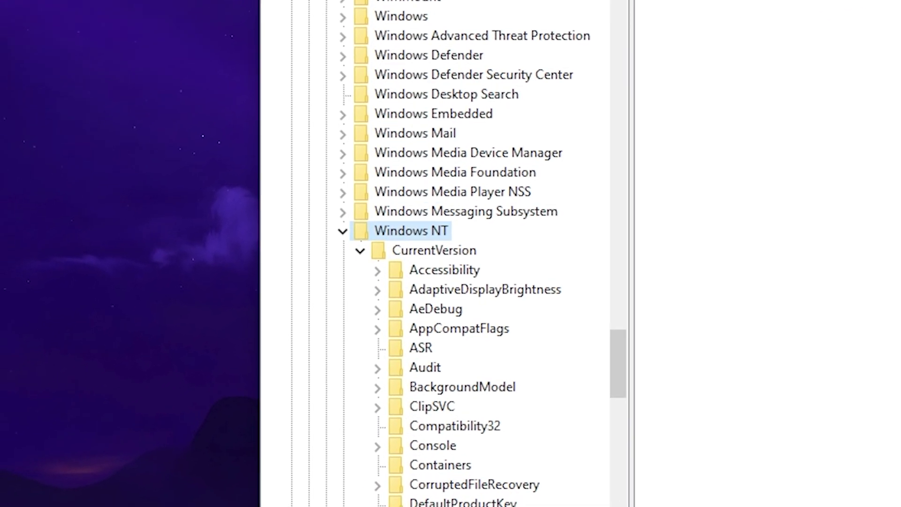
{"action": "left_click", "coordinate": [420, 252]}
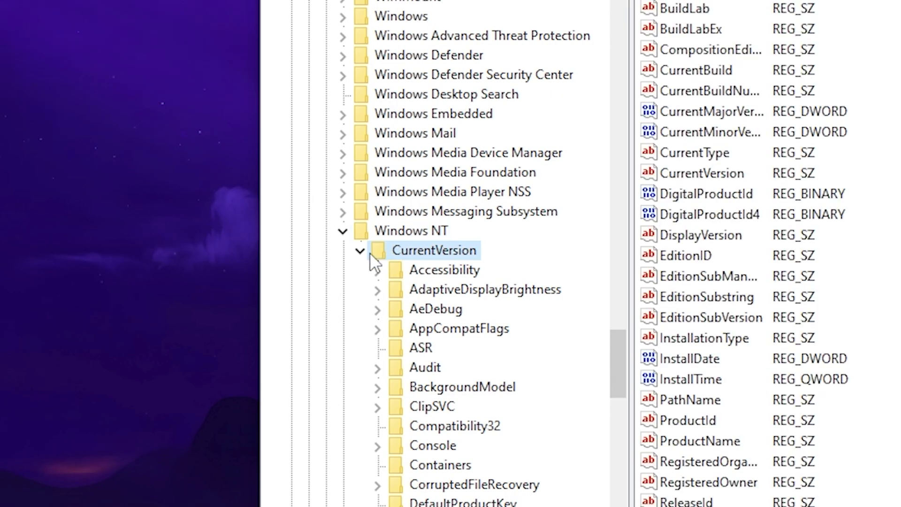
{"action": "left_click_drag", "start_coordinate": [610, 329], "coordinate": [606, 415]}
{"action": "left_click", "coordinate": [471, 372]}
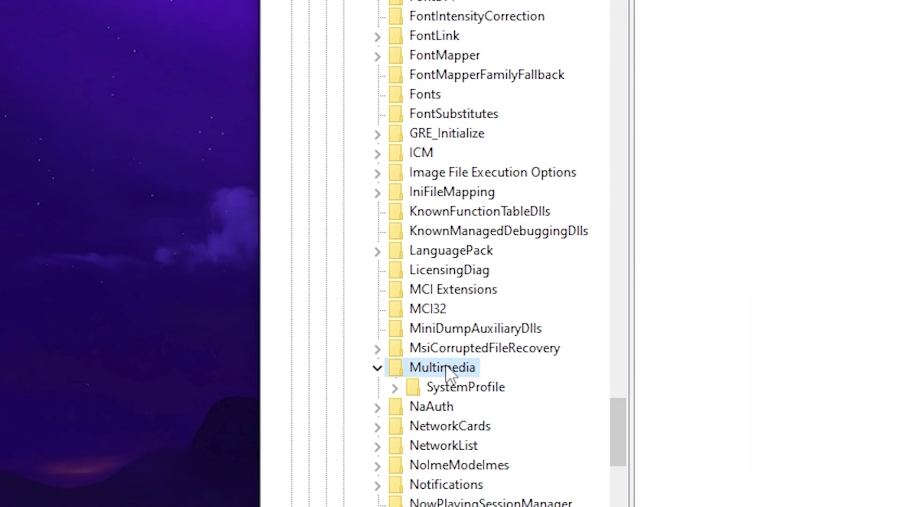
{"action": "left_click", "coordinate": [433, 392]}
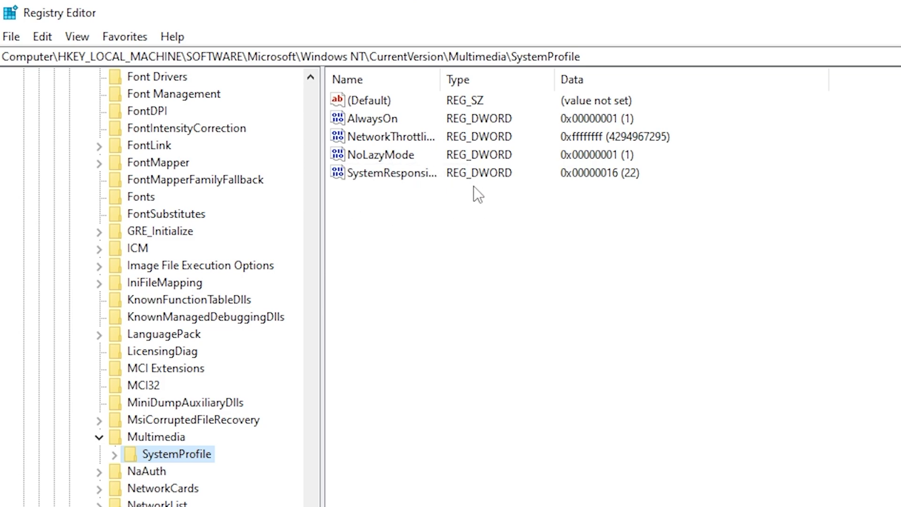
{"action": "double_click", "coordinate": [383, 176]}
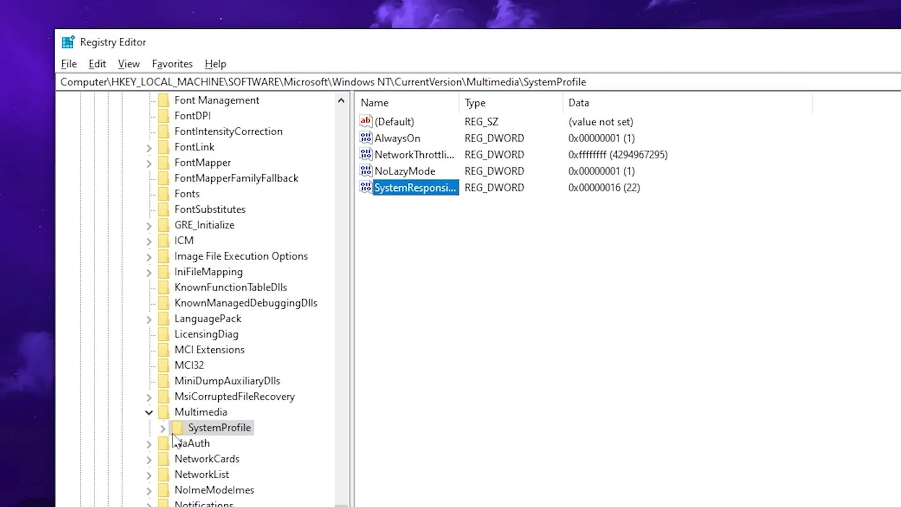
Under SystemProfile > Tasks > Games, change GPU Priority from 8 to 6.
{"action": "left_click", "coordinate": [156, 435]}
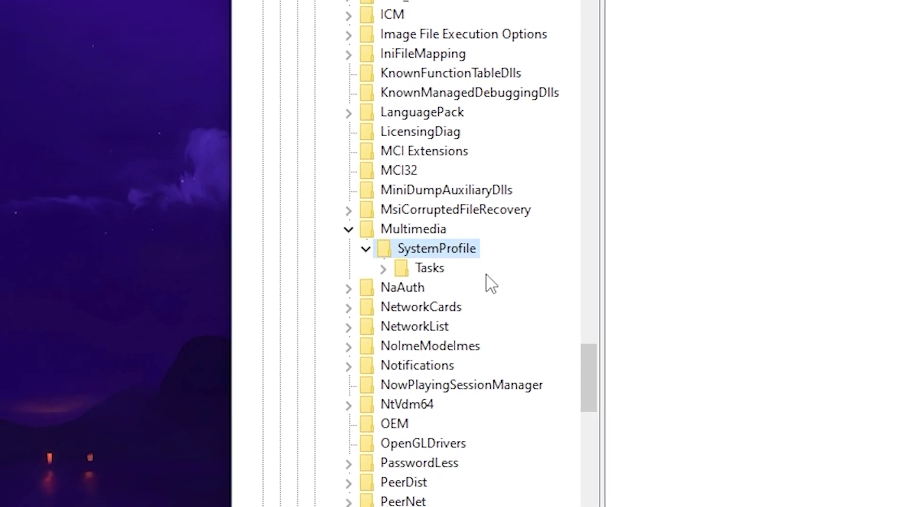
{"action": "left_click", "coordinate": [333, 311]}
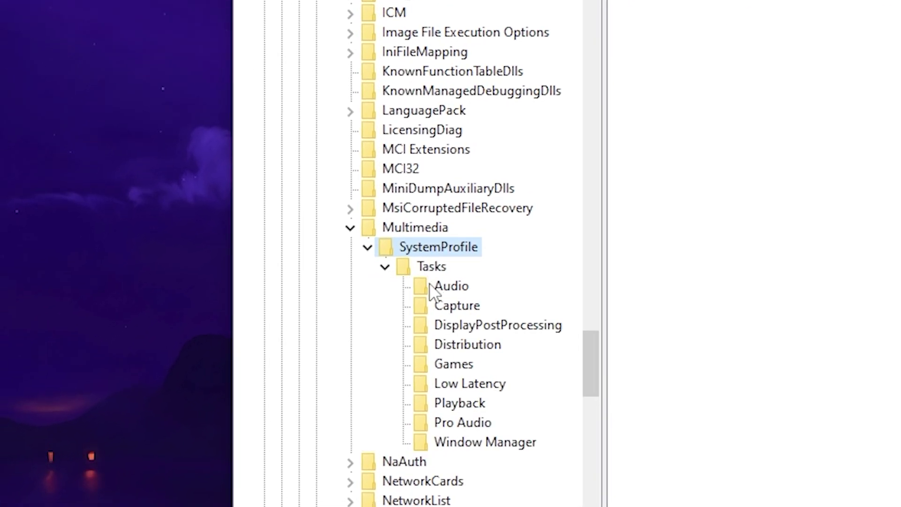
{"action": "left_click", "coordinate": [451, 364]}
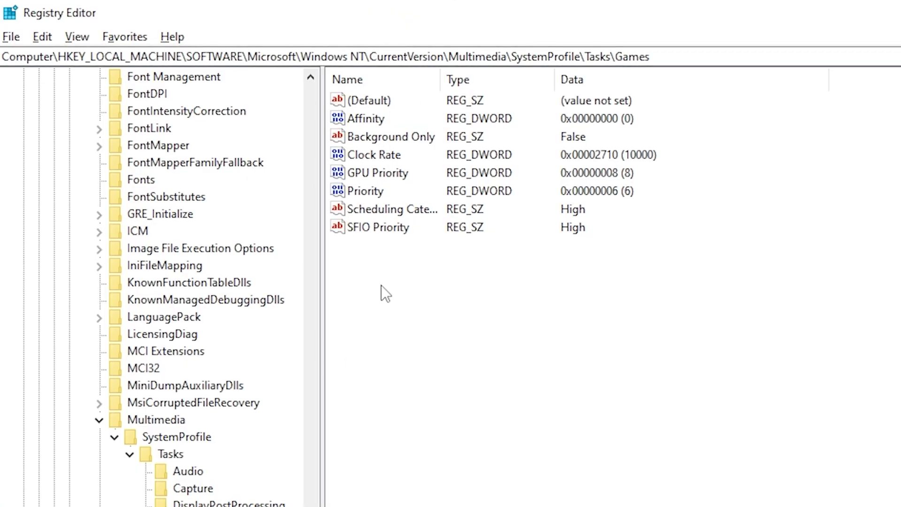
{"action": "left_click", "coordinate": [378, 177]}
{"action": "double_click", "coordinate": [378, 177]}
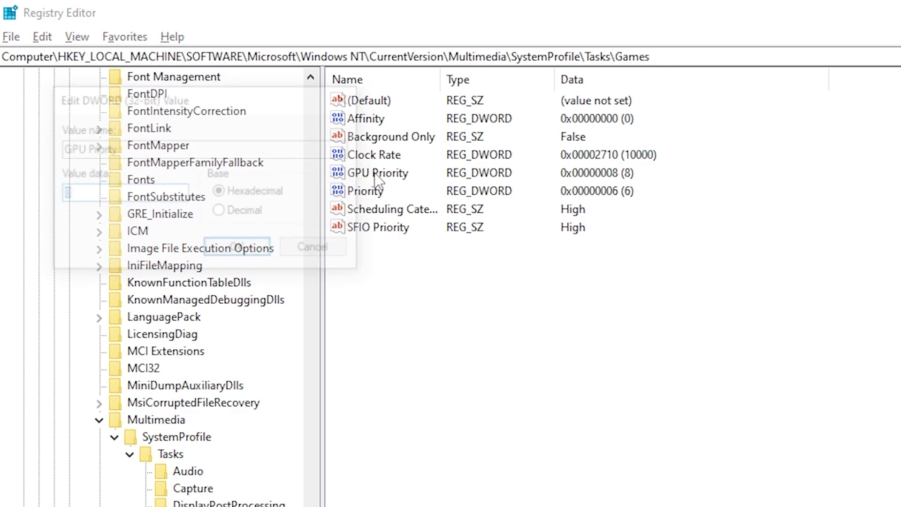
{"action": "left_click_drag", "start_coordinate": [248, 89], "coordinate": [518, 103]}
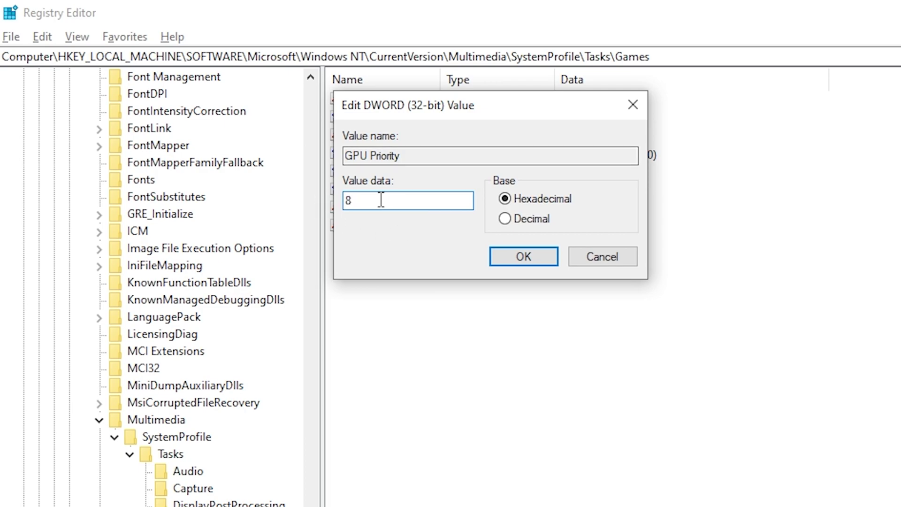
{"action": "double_click", "coordinate": [350, 199]}
{"action": "type", "text": "6"}
{"action": "left_click", "coordinate": [513, 258]}
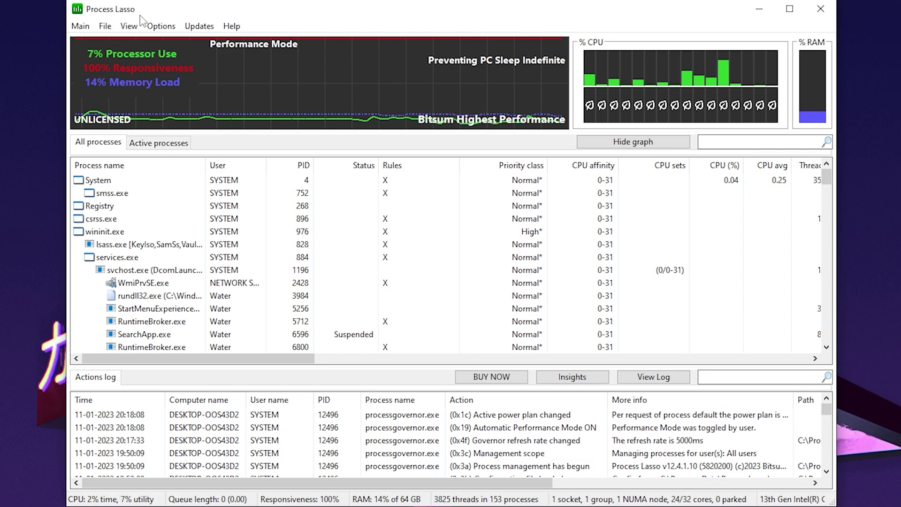
{"action": "left_click", "coordinate": [81, 27]}
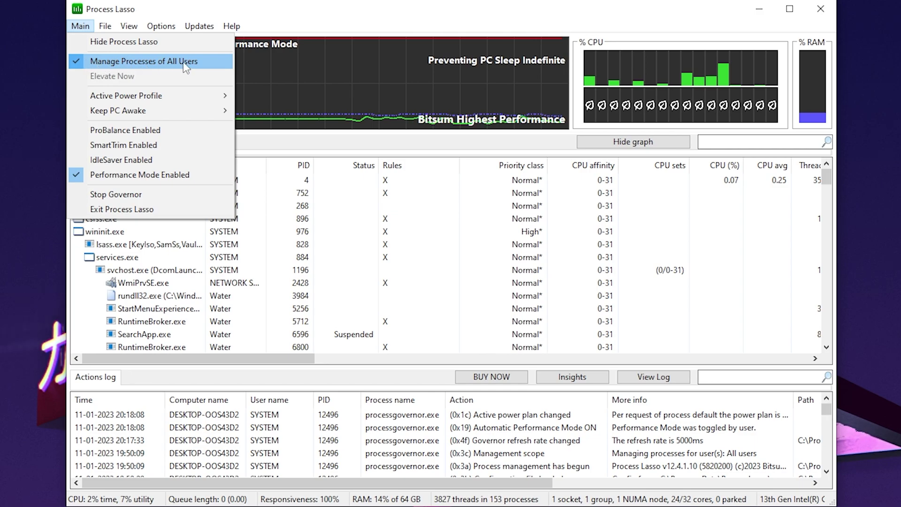
{"action": "mouse_move", "coordinate": [99, 98]}
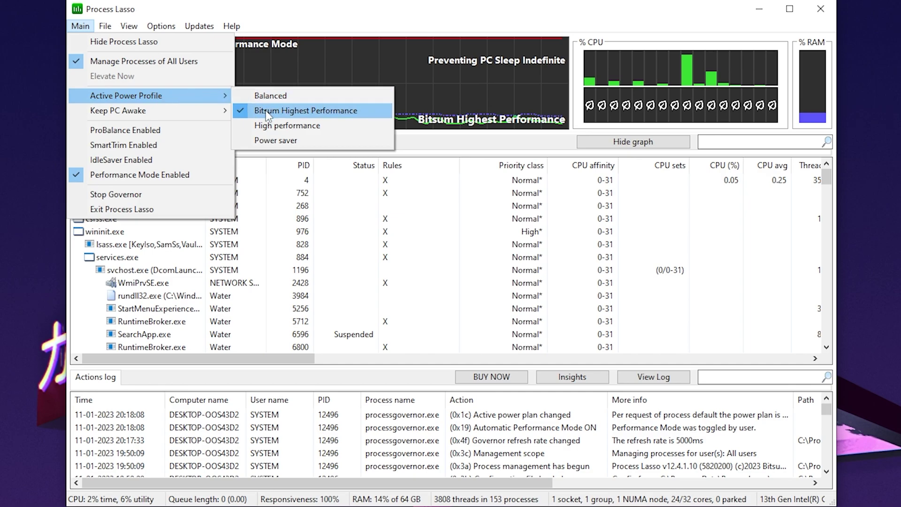
{"action": "left_click", "coordinate": [299, 110]}
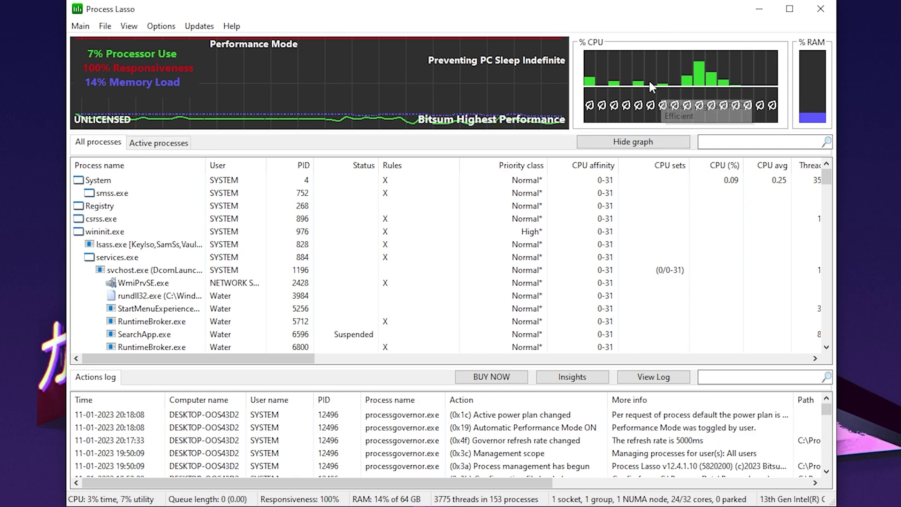
{"action": "left_click", "coordinate": [84, 29]}
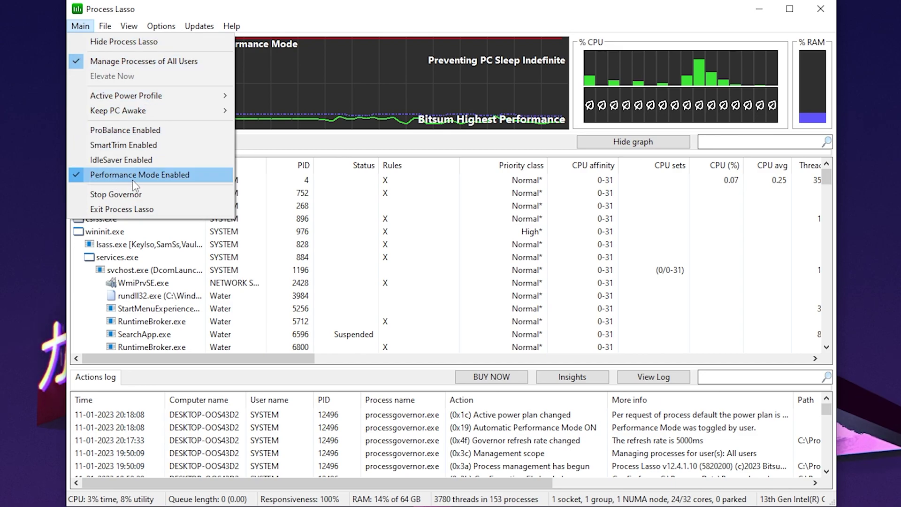
Check that both GUI and governor refresh intervals are at 5 seconds.
{"action": "left_click", "coordinate": [161, 177]}
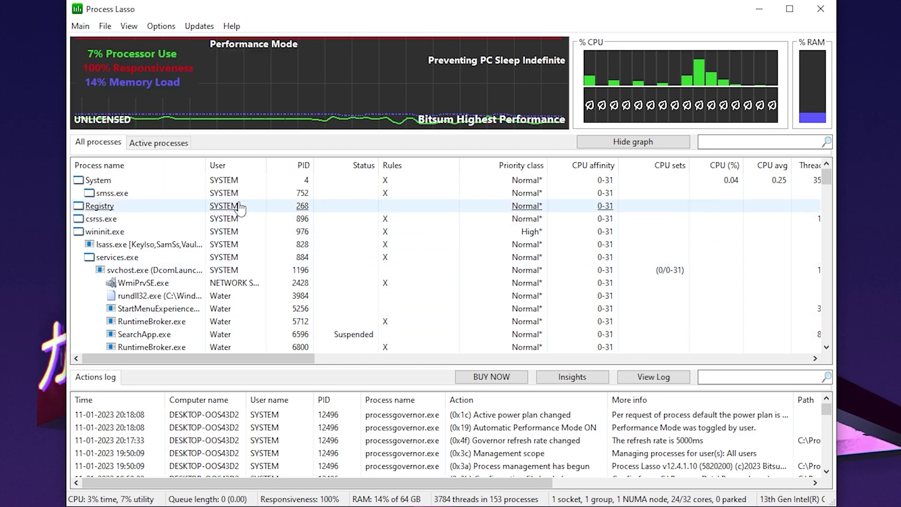
{"action": "left_click", "coordinate": [172, 31]}
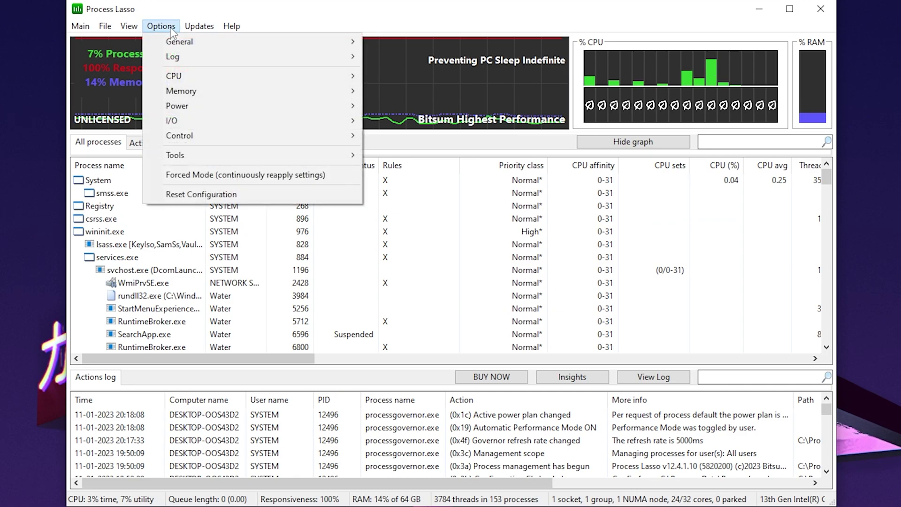
{"action": "mouse_move", "coordinate": [183, 48]}
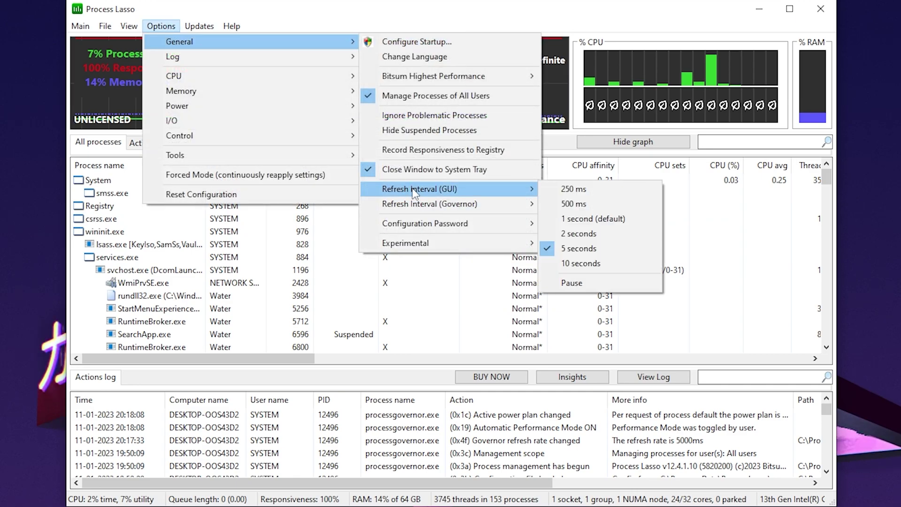
{"action": "mouse_move", "coordinate": [396, 190]}
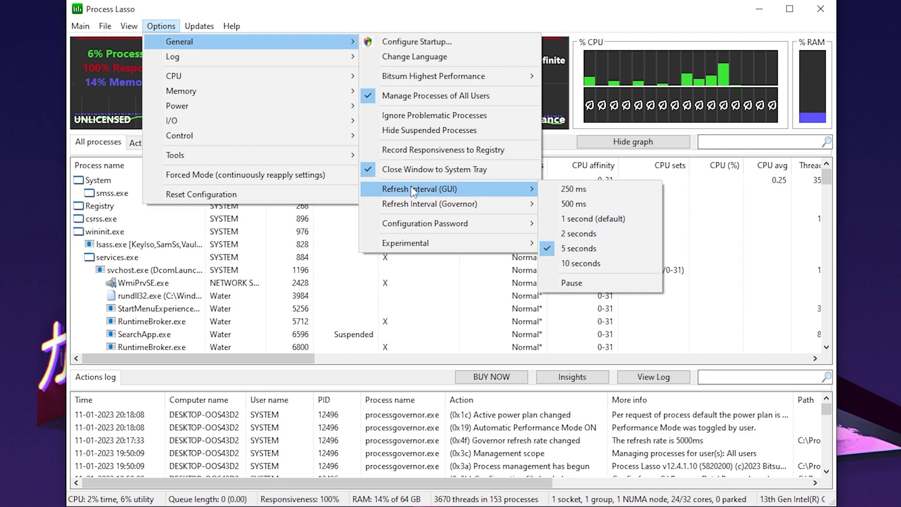
{"action": "mouse_move", "coordinate": [396, 208]}
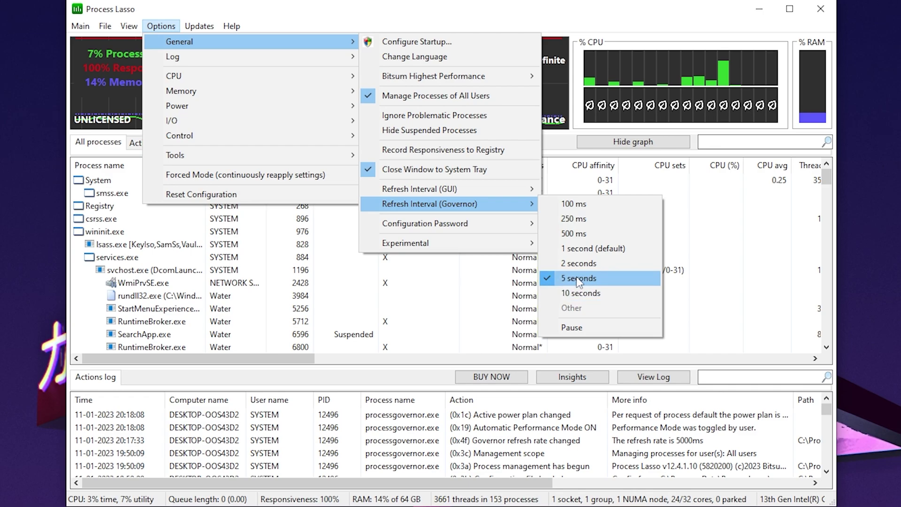
Keep the 5-second governor refresh, then open Epic Games Launcher from search to launch Fortnite.
{"action": "left_click", "coordinate": [281, 24]}
{"action": "scroll", "coordinate": [195, 229], "scroll_direction": "down", "scroll_amount": 2}
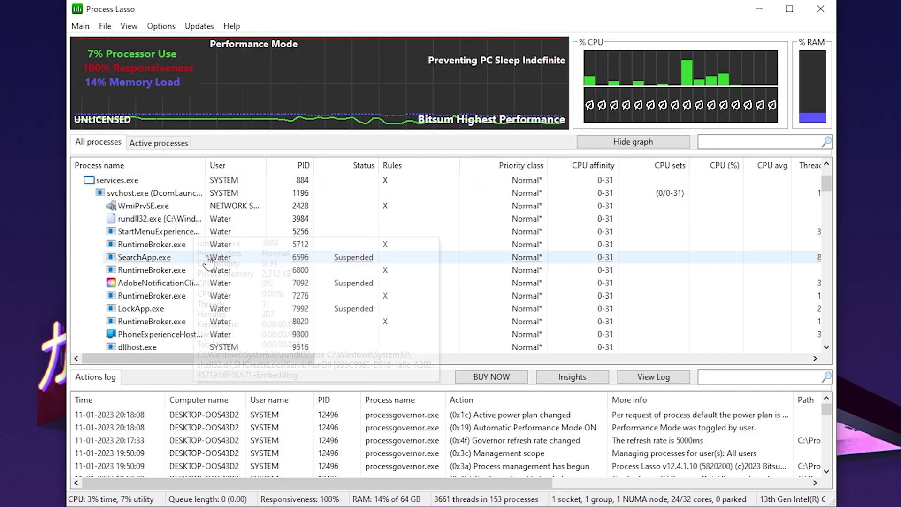
{"action": "key", "text": "super"}
{"action": "type", "text": "epic"}
{"action": "key", "text": "Return"}
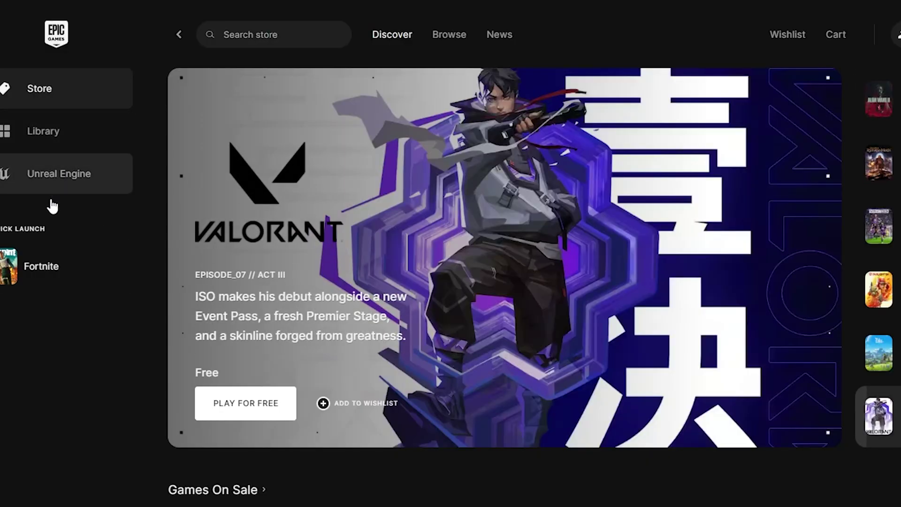
{"action": "mouse_move", "coordinate": [32, 277]}
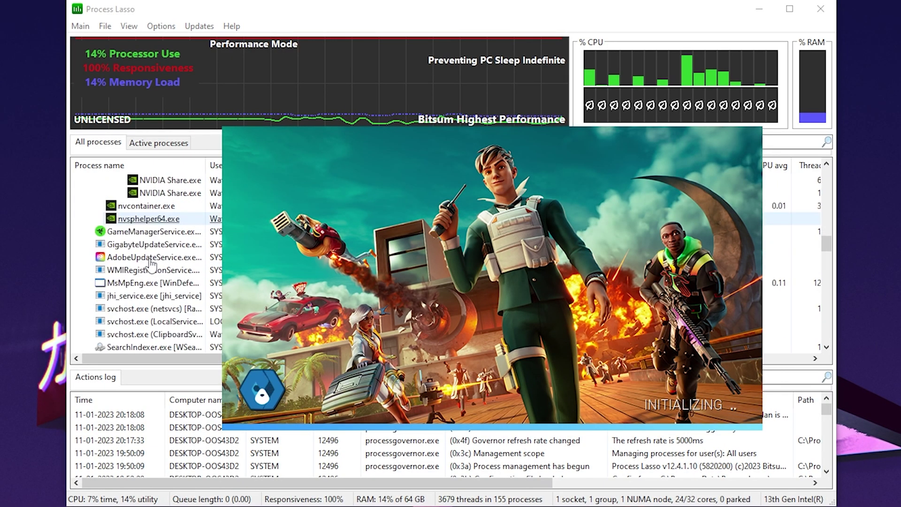
{"action": "scroll", "coordinate": [150, 265], "scroll_direction": "down", "scroll_amount": 3}
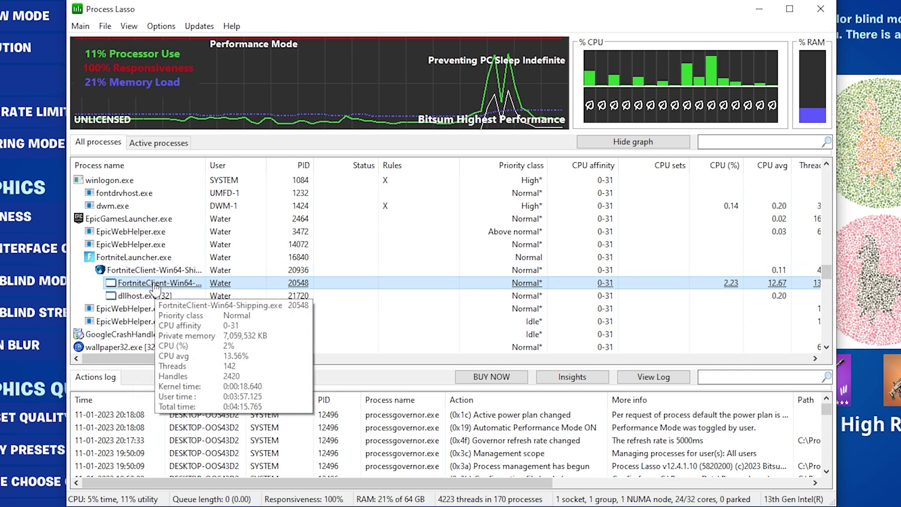
Set the Fortnite client process to always run at High CPU priority.
{"action": "right_click", "coordinate": [155, 287]}
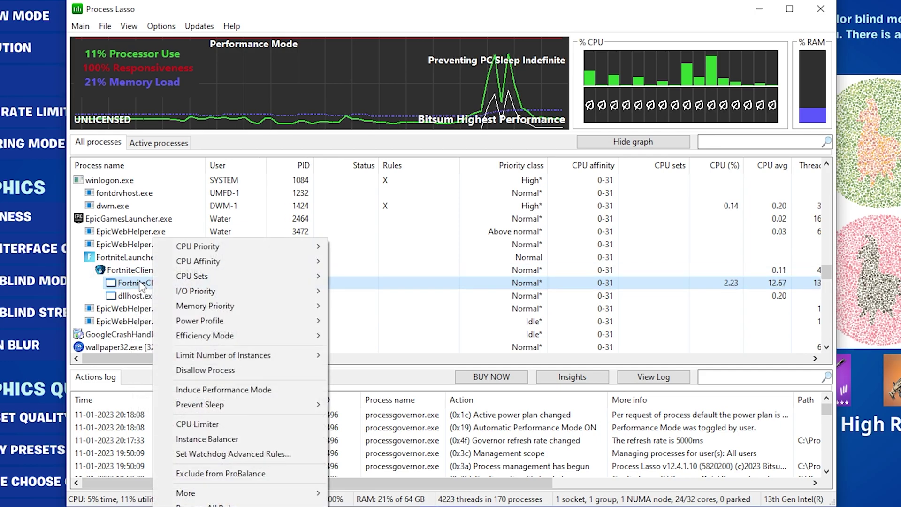
{"action": "left_click", "coordinate": [141, 287]}
{"action": "right_click", "coordinate": [526, 283]}
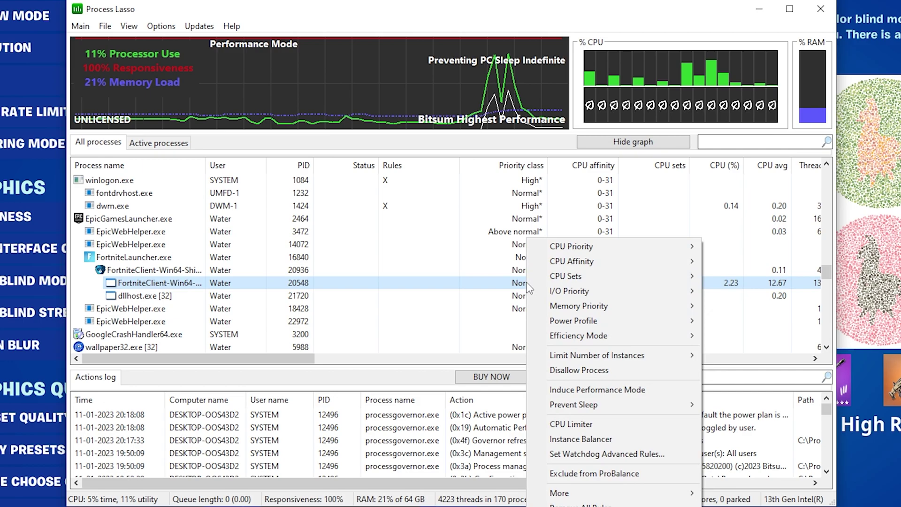
{"action": "mouse_move", "coordinate": [566, 249]}
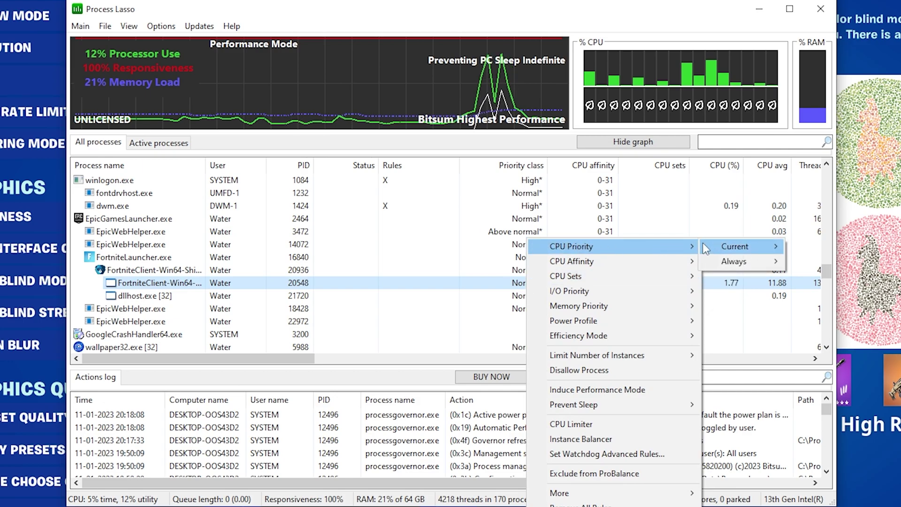
{"action": "mouse_move", "coordinate": [751, 267]}
{"action": "left_click", "coordinate": [811, 316]}
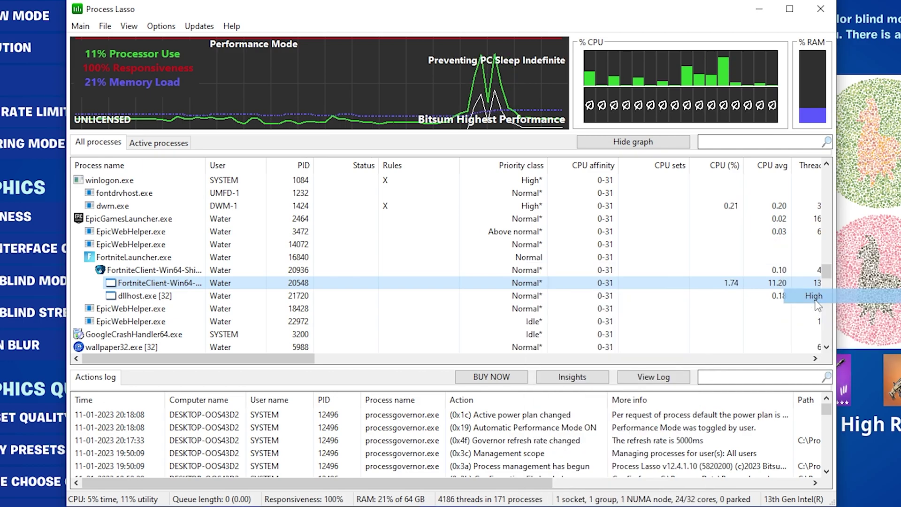
Give the Fortnite client an always-on Bitsum Highest Performance power profile.
{"action": "right_click", "coordinate": [164, 286]}
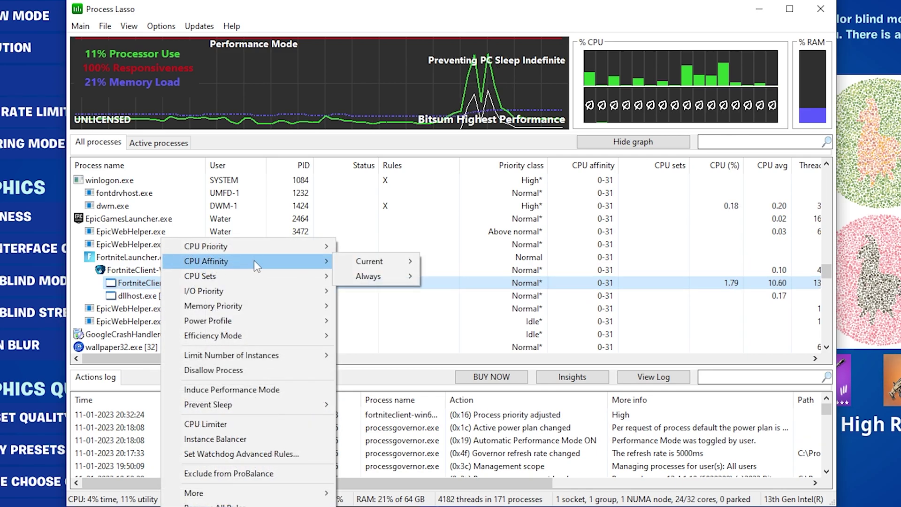
{"action": "mouse_move", "coordinate": [375, 276]}
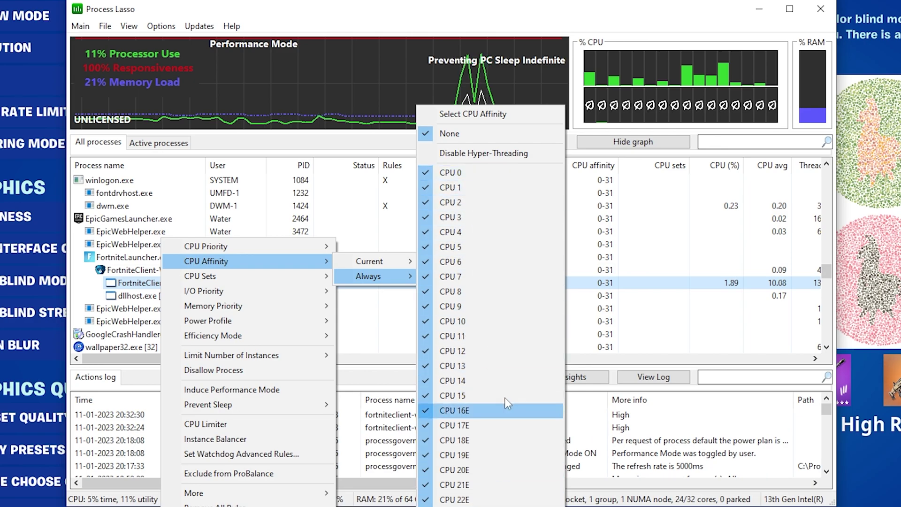
{"action": "mouse_move", "coordinate": [206, 319]}
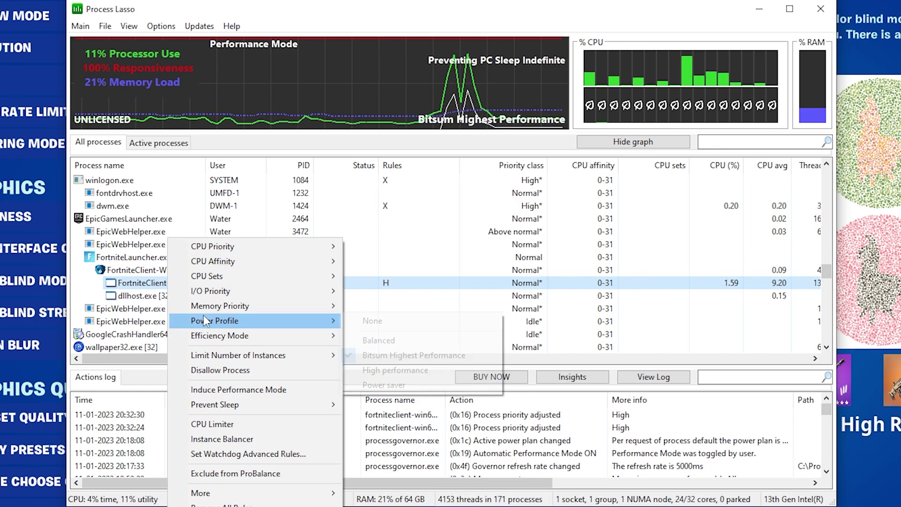
{"action": "left_click", "coordinate": [375, 355]}
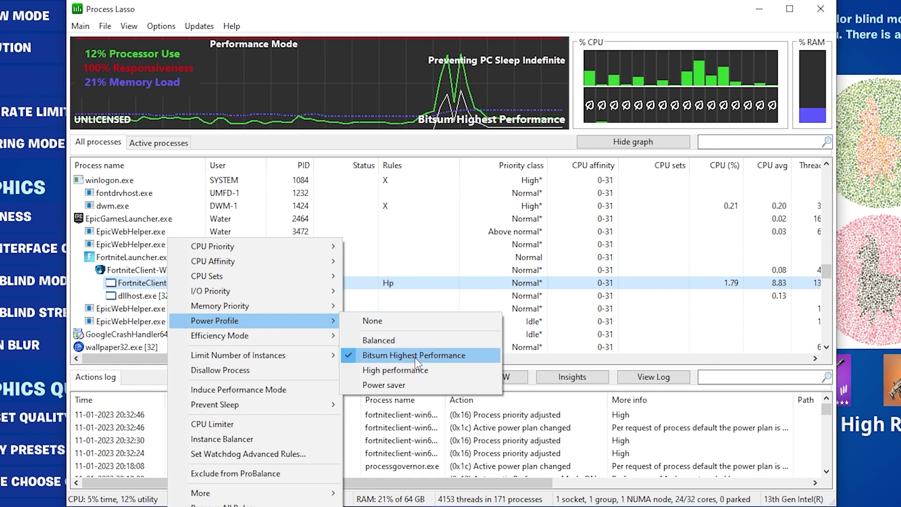
{"action": "left_click", "coordinate": [217, 389]}
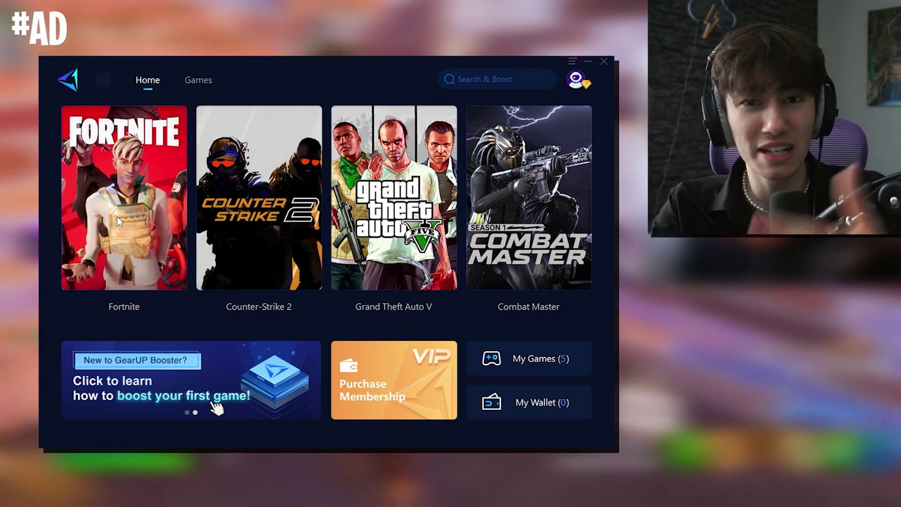
Start boosting Fortnite from its game card on the GearUP Booster Home screen.
{"action": "left_click", "coordinate": [75, 140]}
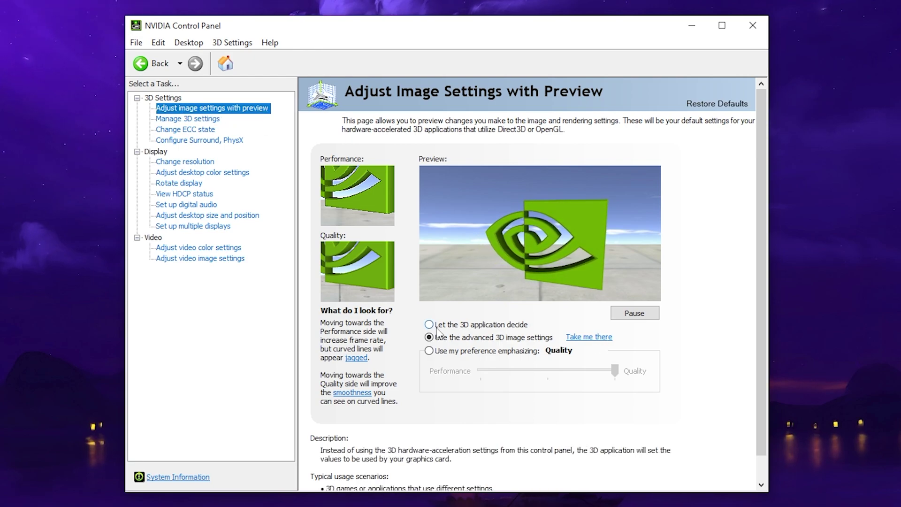
Go to Manage 3D Settings, keep Low Latency Mode On, and review the global settings.
{"action": "left_click", "coordinate": [583, 338]}
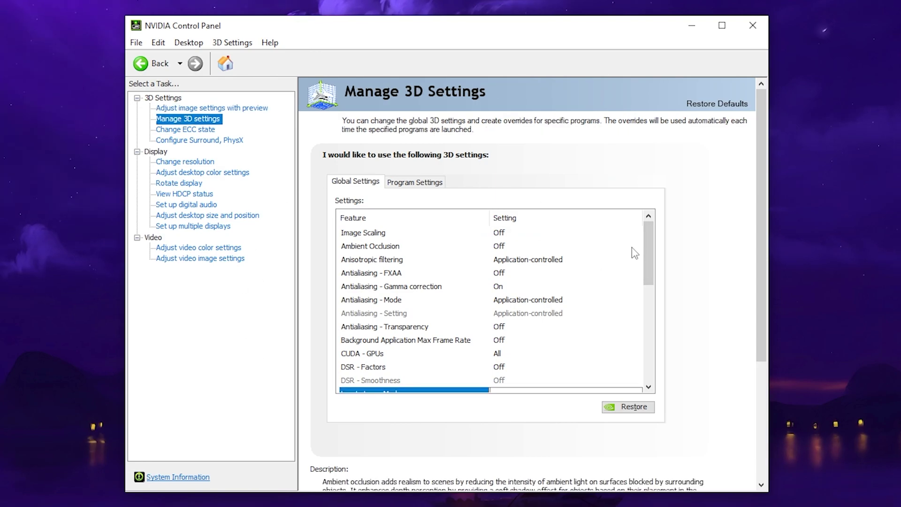
{"action": "left_click_drag", "start_coordinate": [651, 258], "coordinate": [643, 287]}
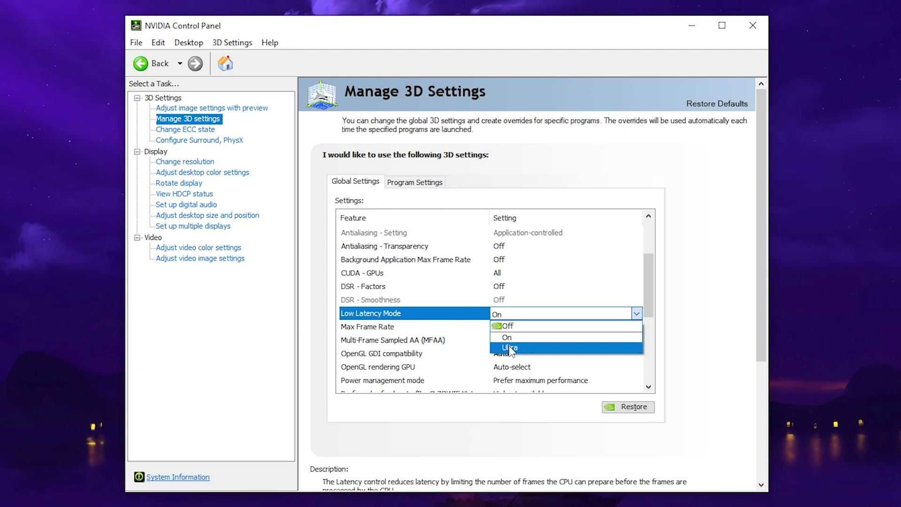
{"action": "left_click", "coordinate": [509, 338]}
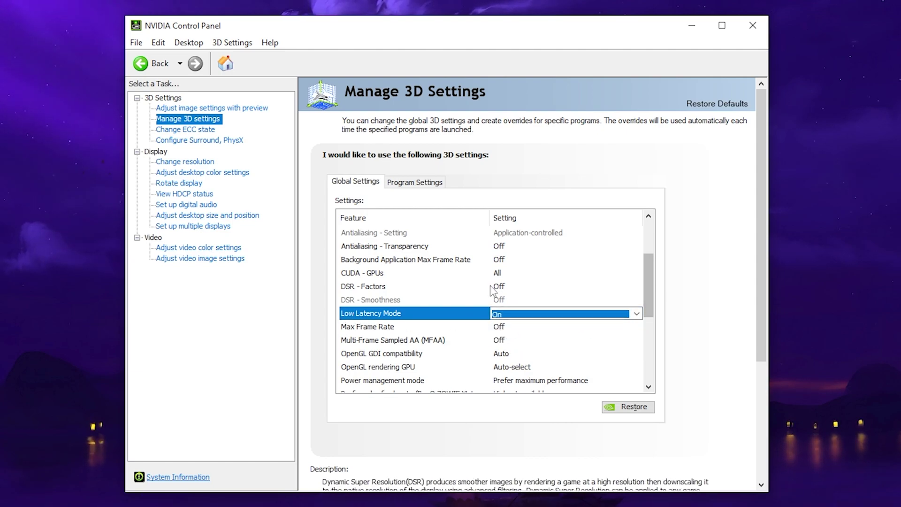
{"action": "left_click_drag", "start_coordinate": [644, 281], "coordinate": [644, 308]}
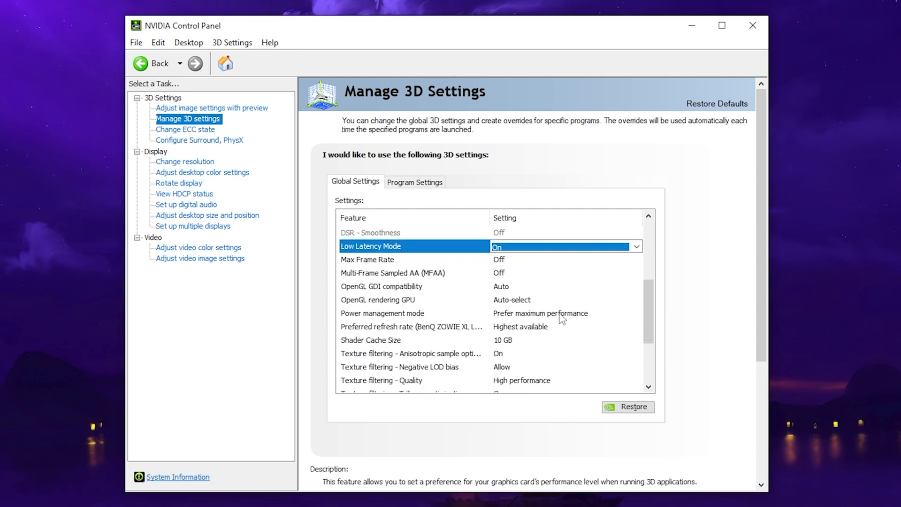
{"action": "left_click_drag", "start_coordinate": [646, 310], "coordinate": [646, 320]}
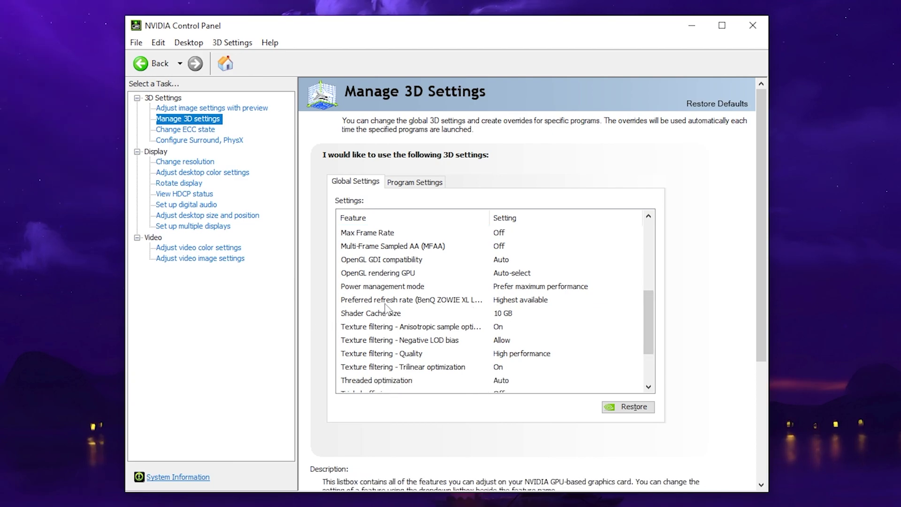
{"action": "left_click_drag", "start_coordinate": [650, 316], "coordinate": [646, 232]}
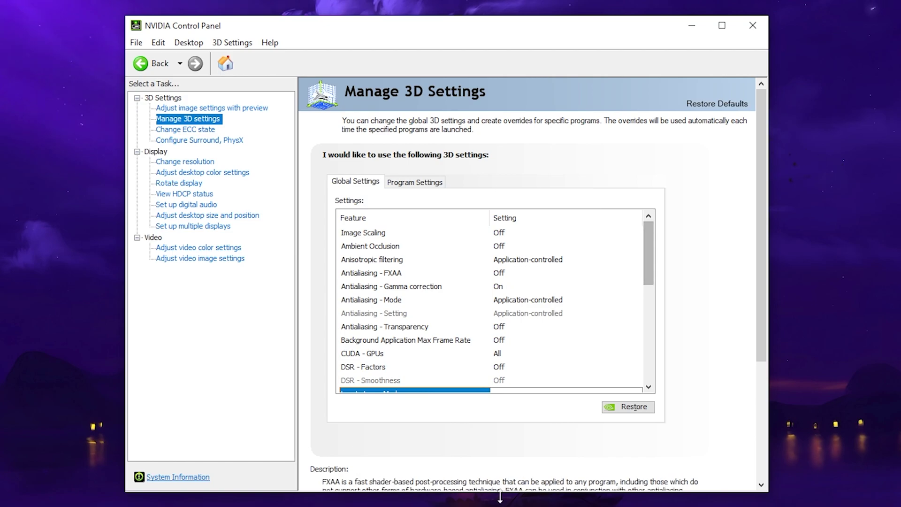